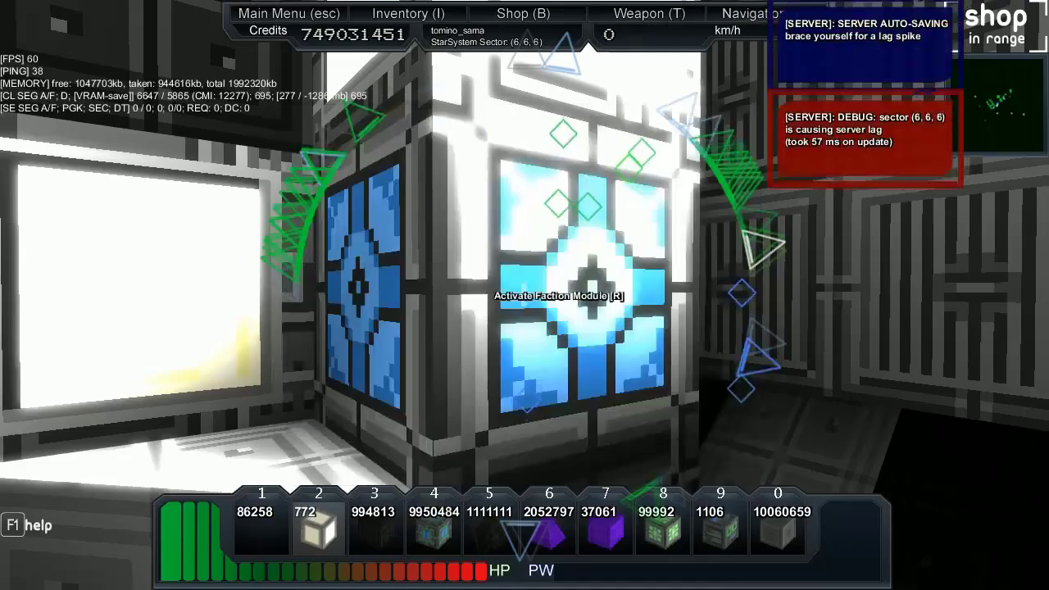
Step: Take control of the small block ship from its core to pilot it beside the grey station
key("r")
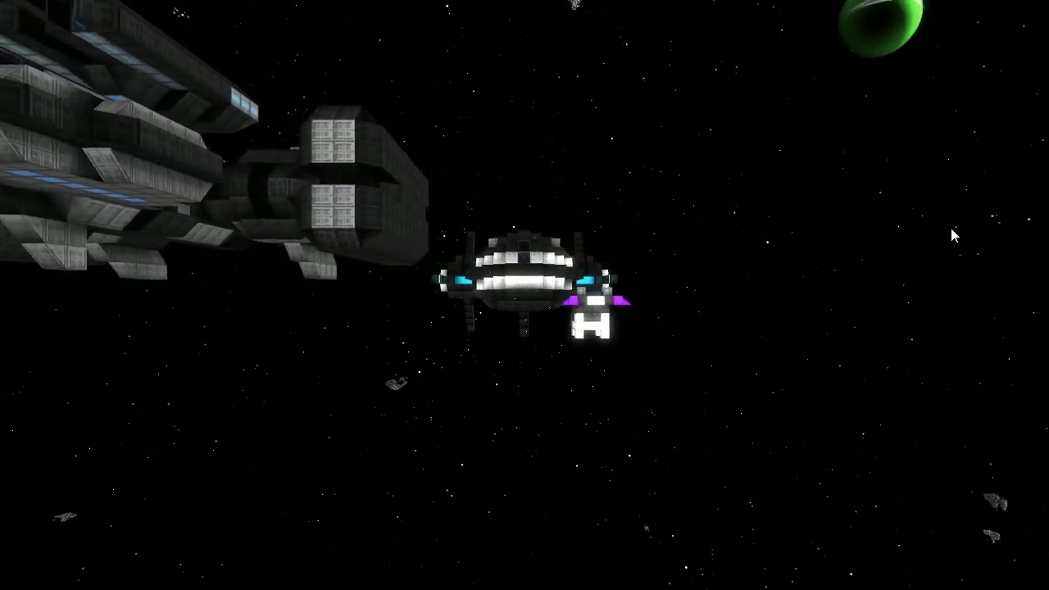
Step: Open the faction overview and close it again
key("Tab")
key("Tab")
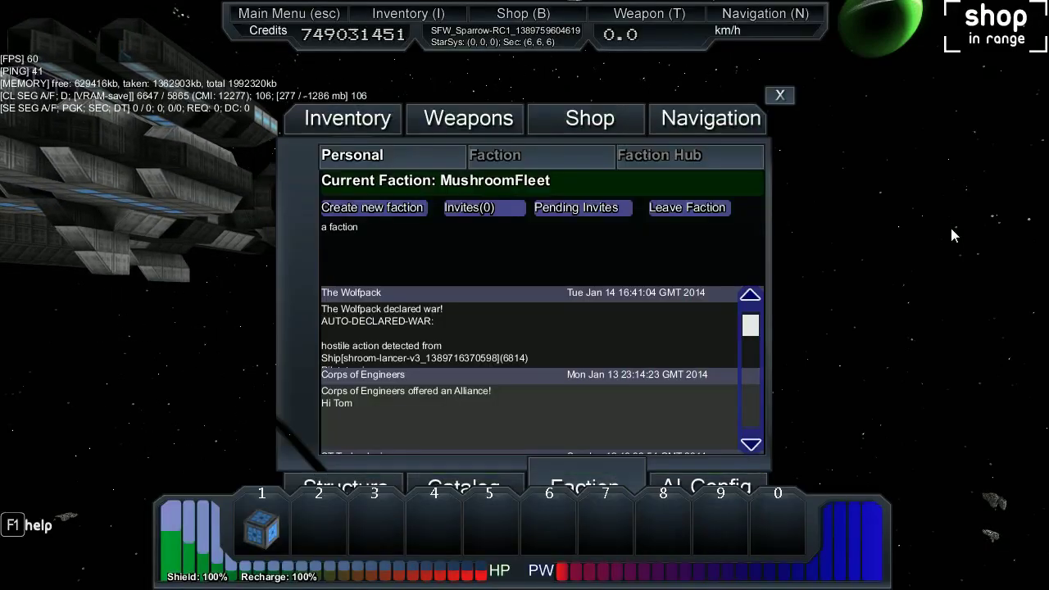
left_click(780, 95)
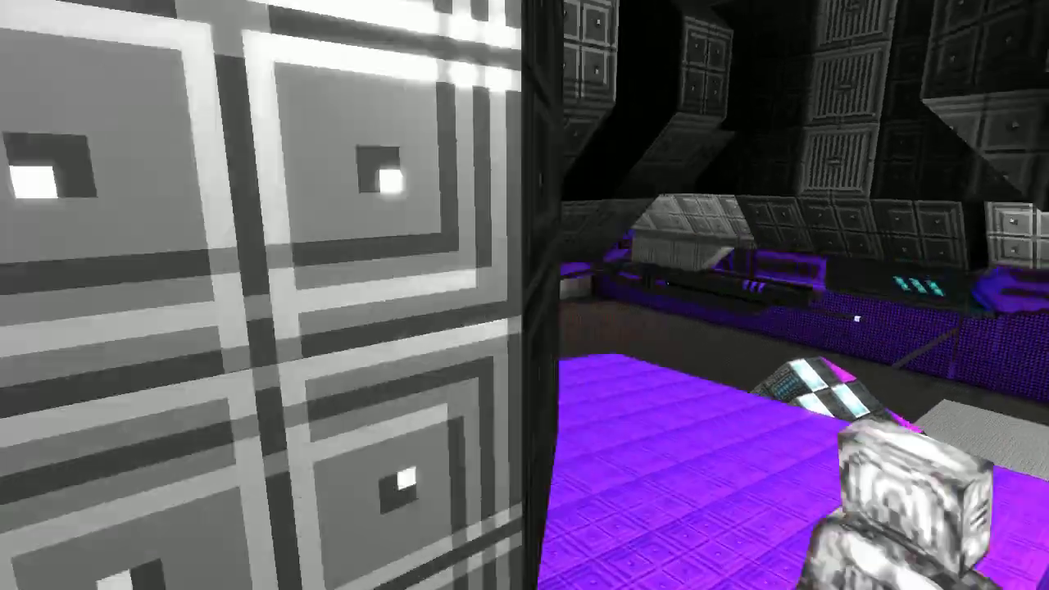
Step: Walk across the purple hangar and try activating a faction-protected block under the grey shuttle
key("w")
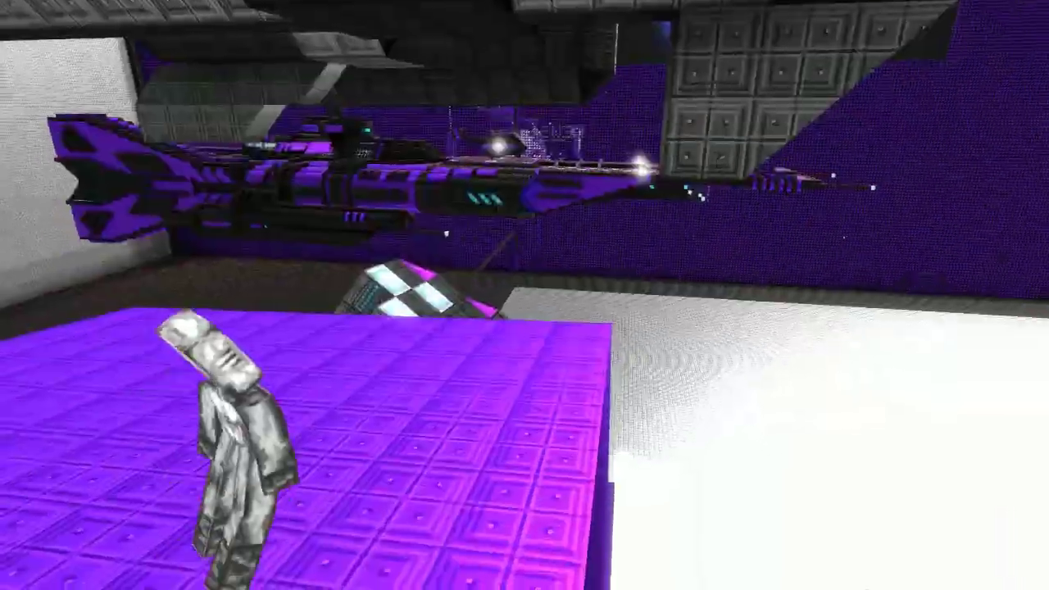
key("w")
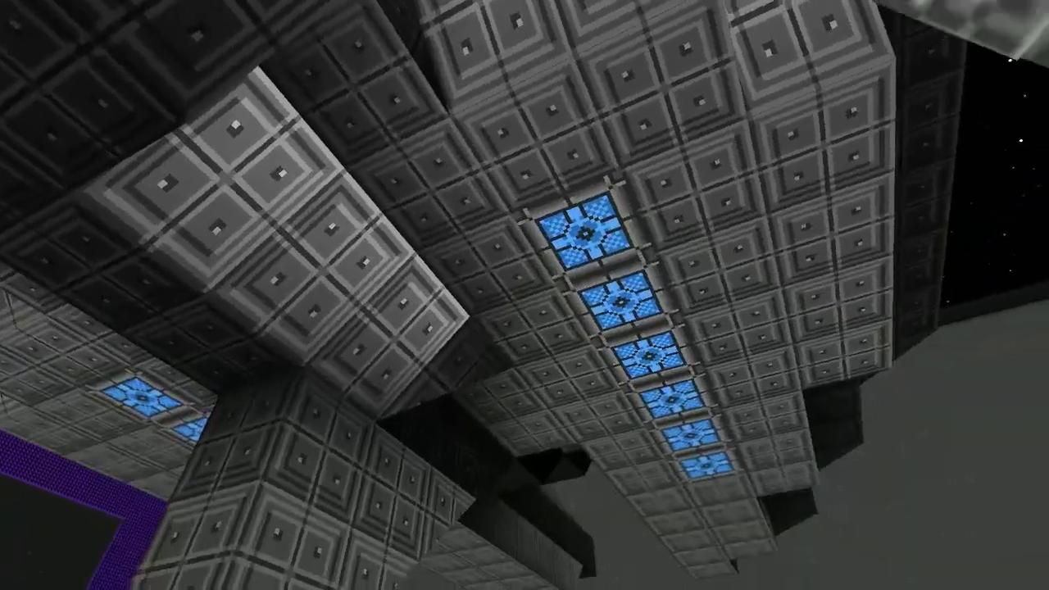
key("r")
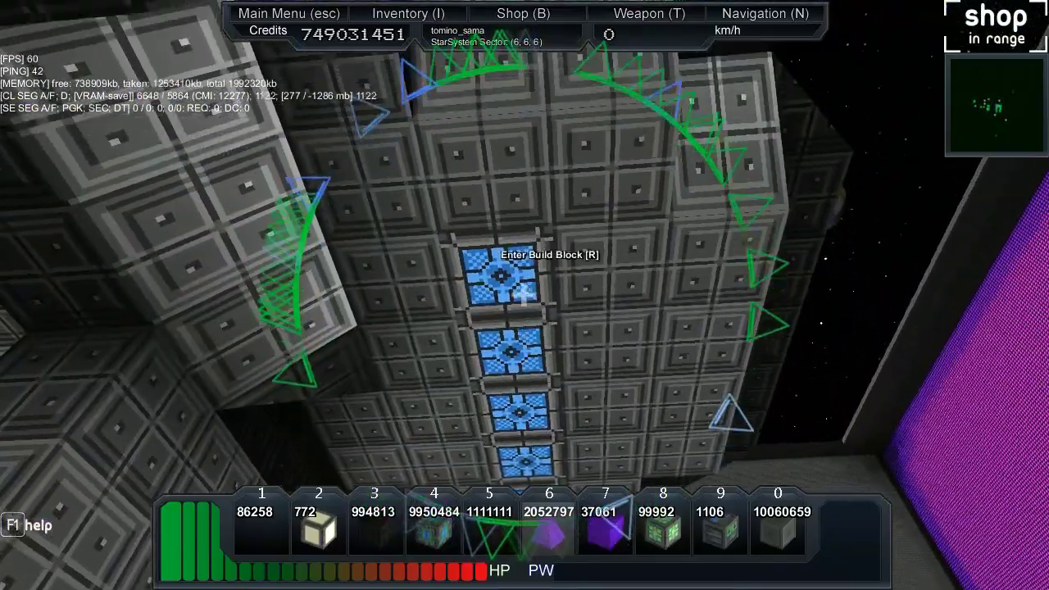
Step: Pilot the Drop Shuttle from an outside view, orbiting around it with the HUD hidden
key("r")
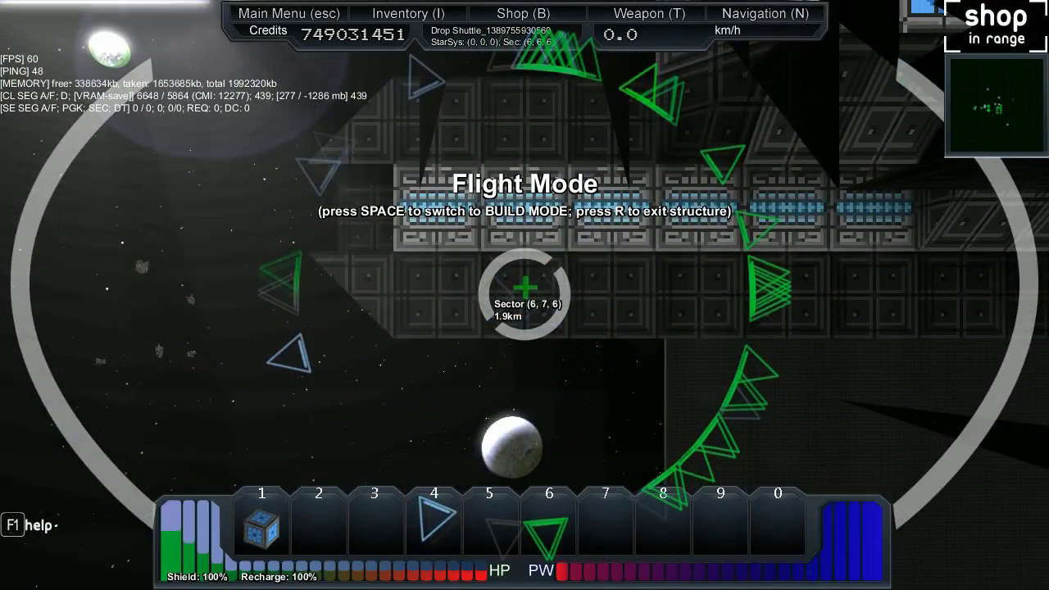
key("space")
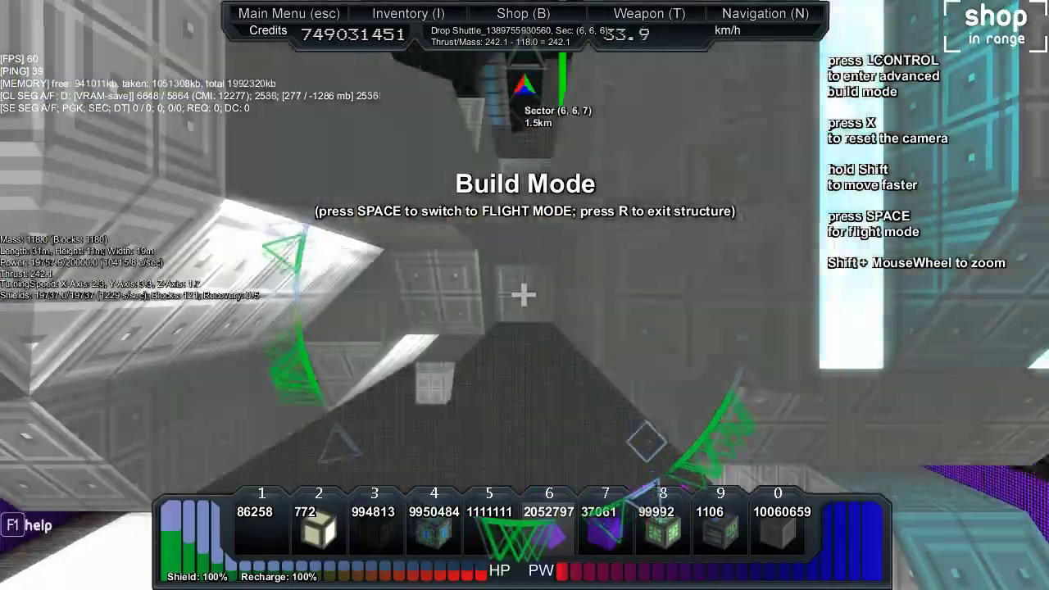
left_click_drag(524, 295, 524, 295)
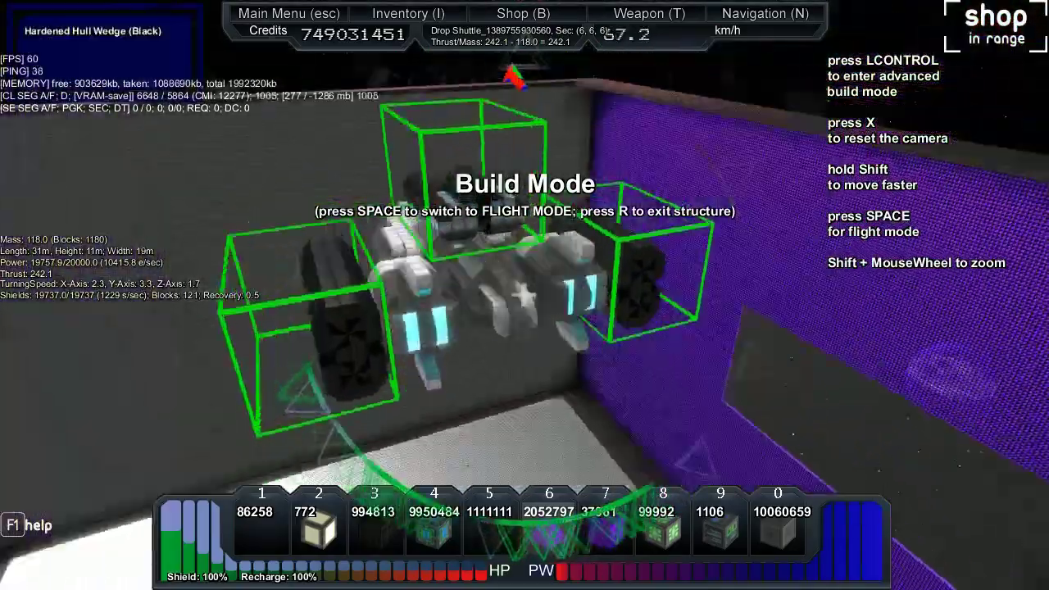
left_click_drag(524, 295, 524, 295)
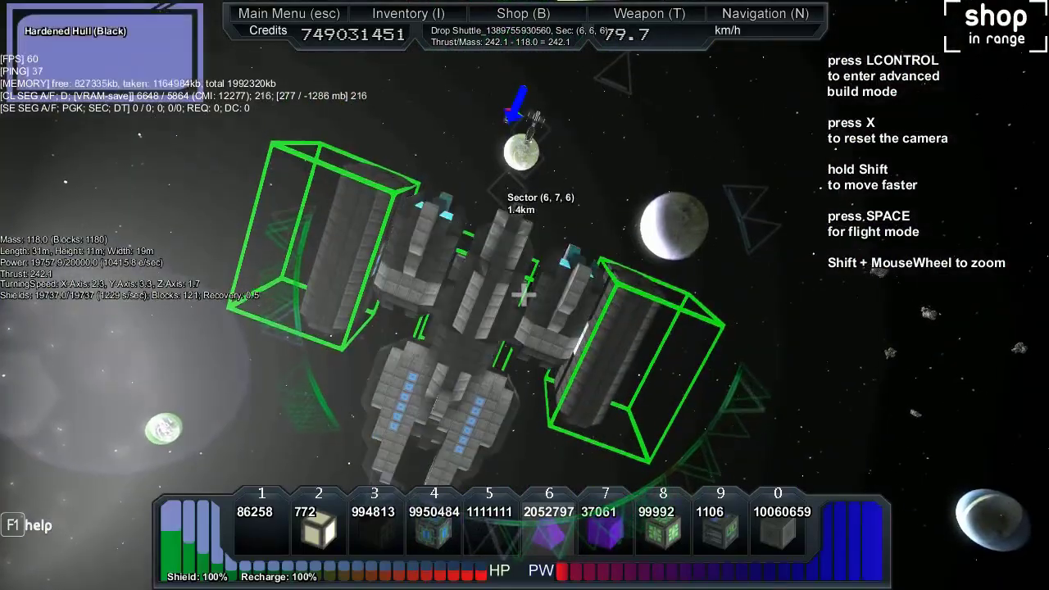
key("Tab+g")
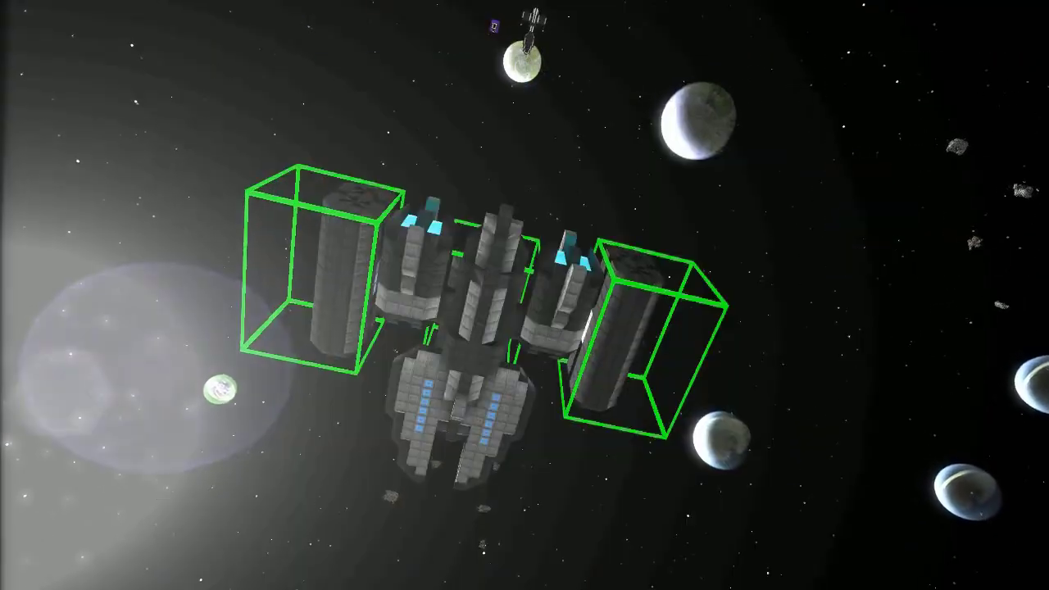